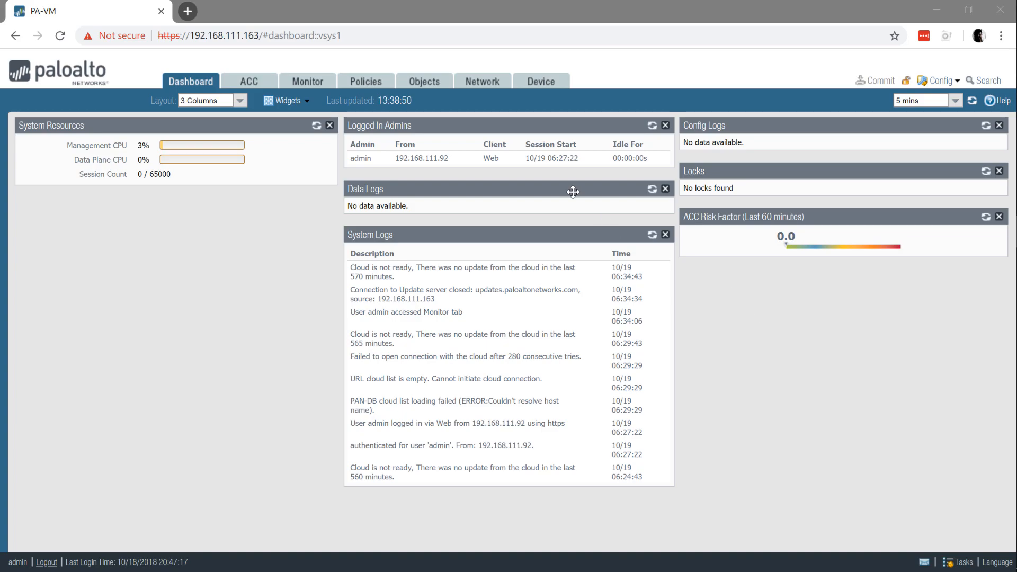
- Open the network interface settings for ethernet1/1 and choose Tap as its interface type
click(483, 84)
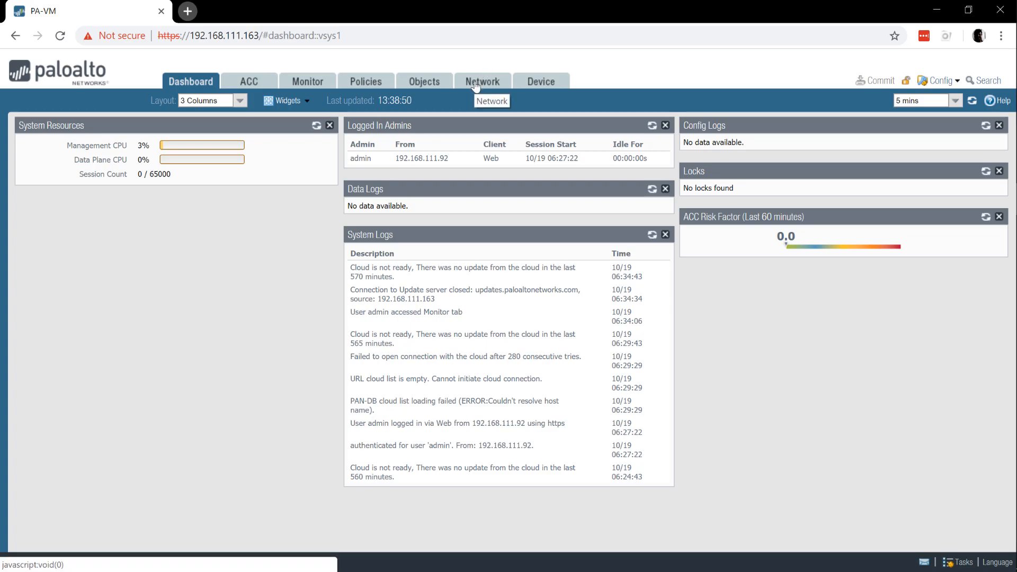
click(476, 84)
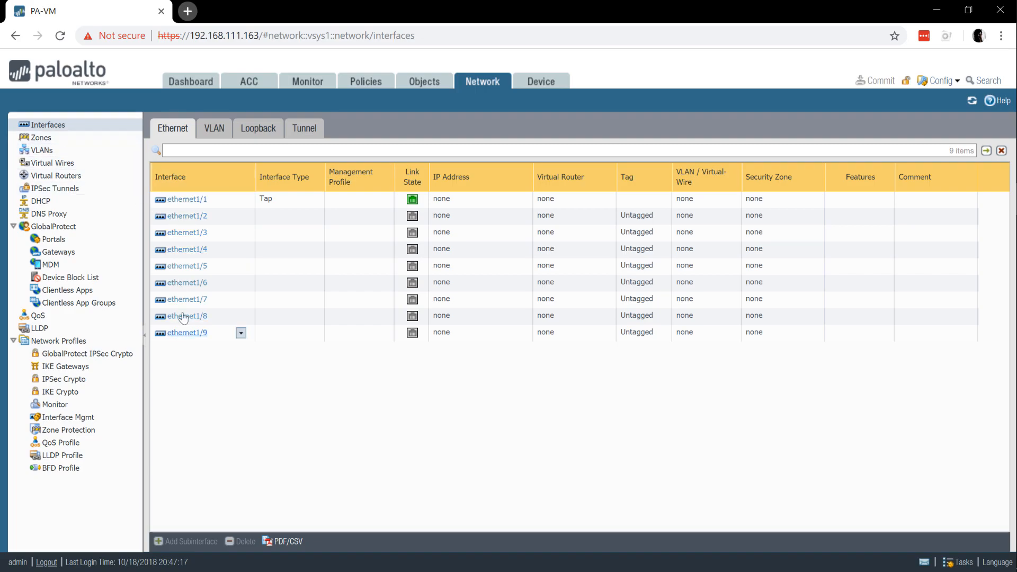
click(188, 205)
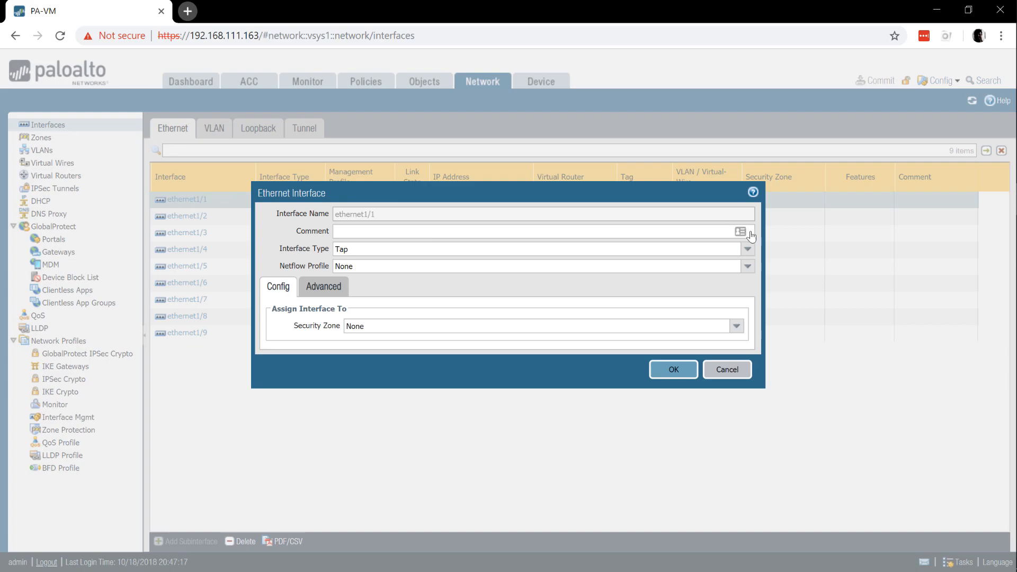
click(745, 250)
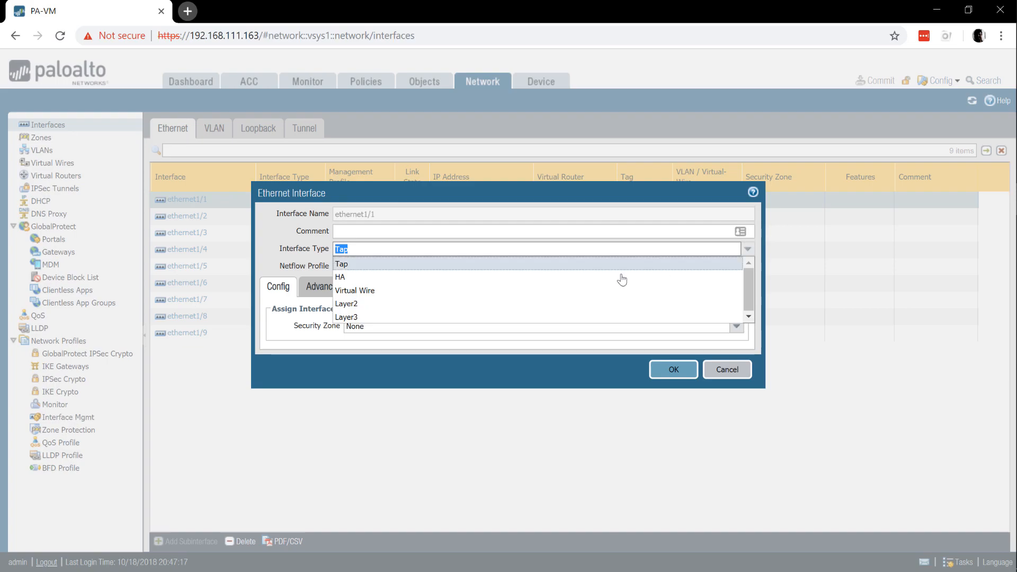
click(347, 264)
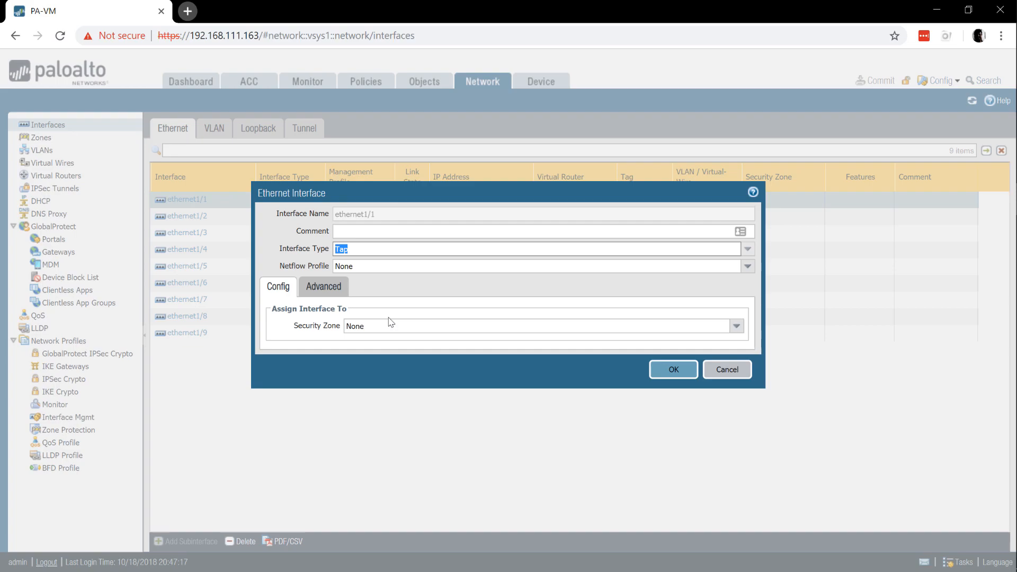
- Create a new security zone named Tap for the interface, with its log setting at None
click(407, 331)
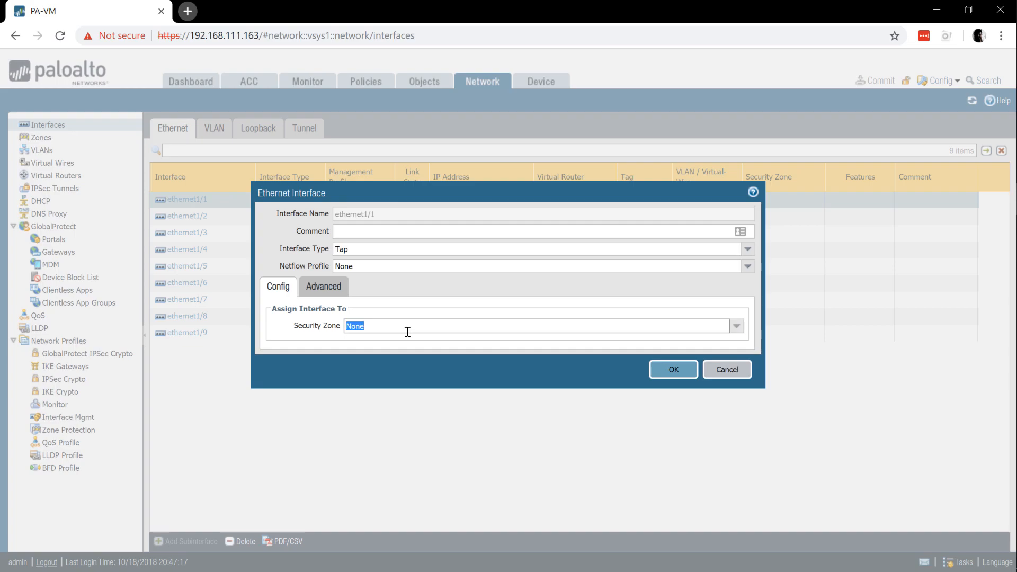
click(736, 327)
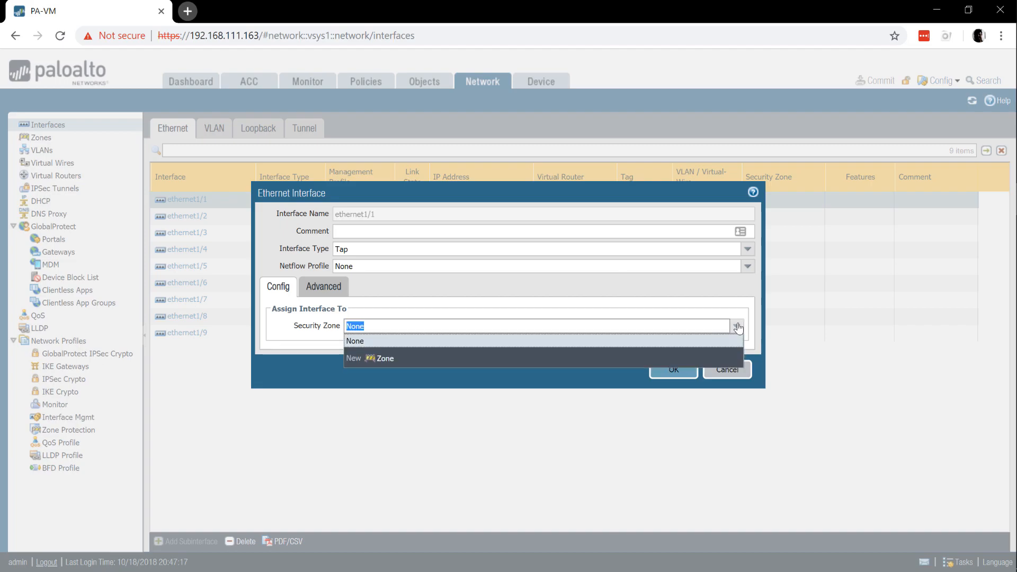
click(395, 364)
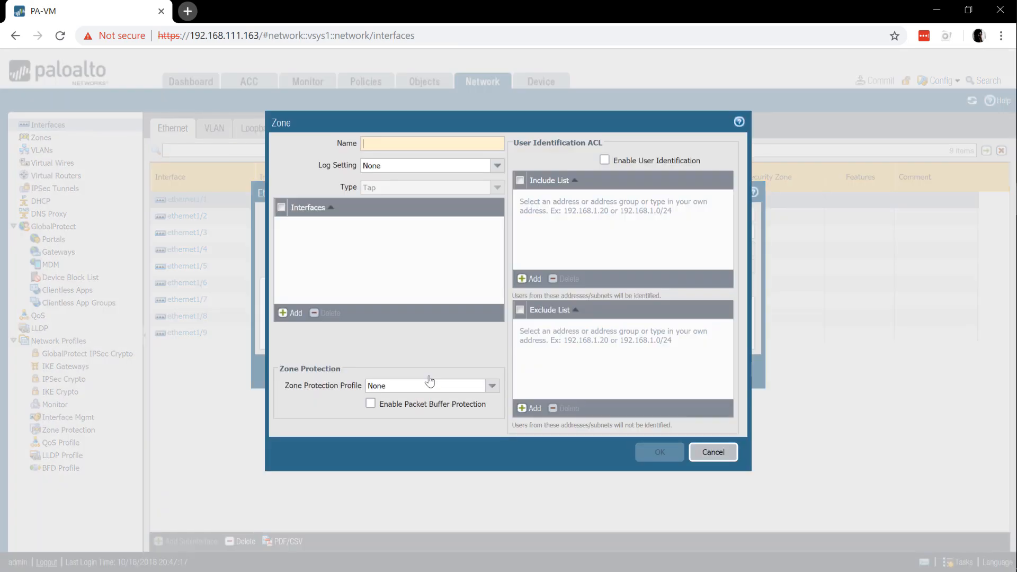
text(Tap)
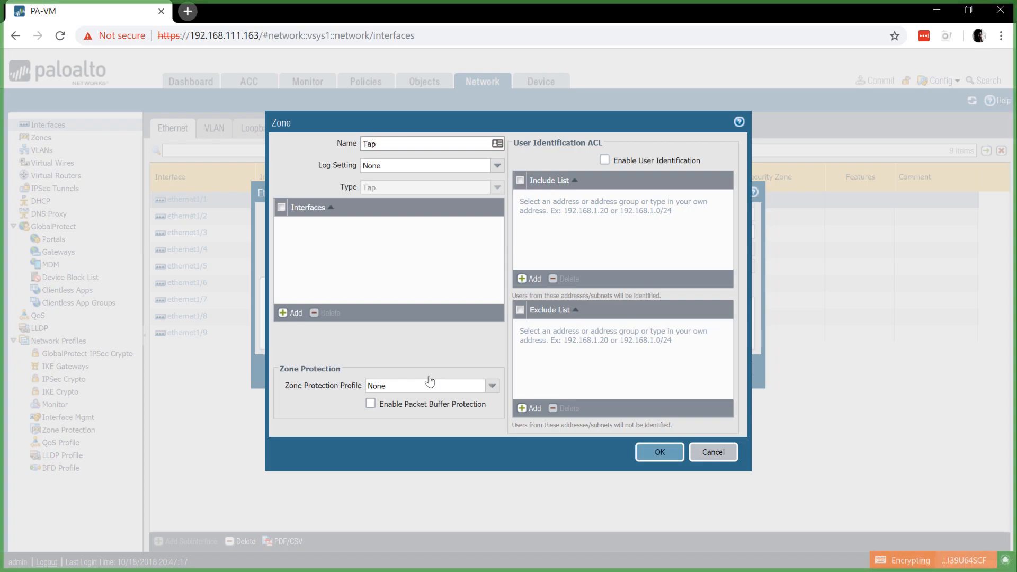
click(496, 165)
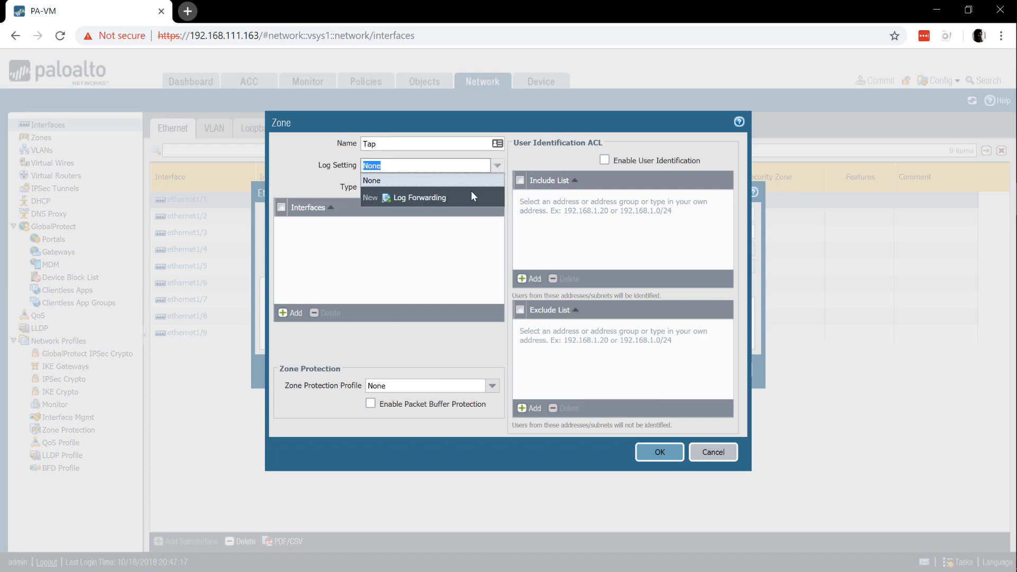
click(478, 181)
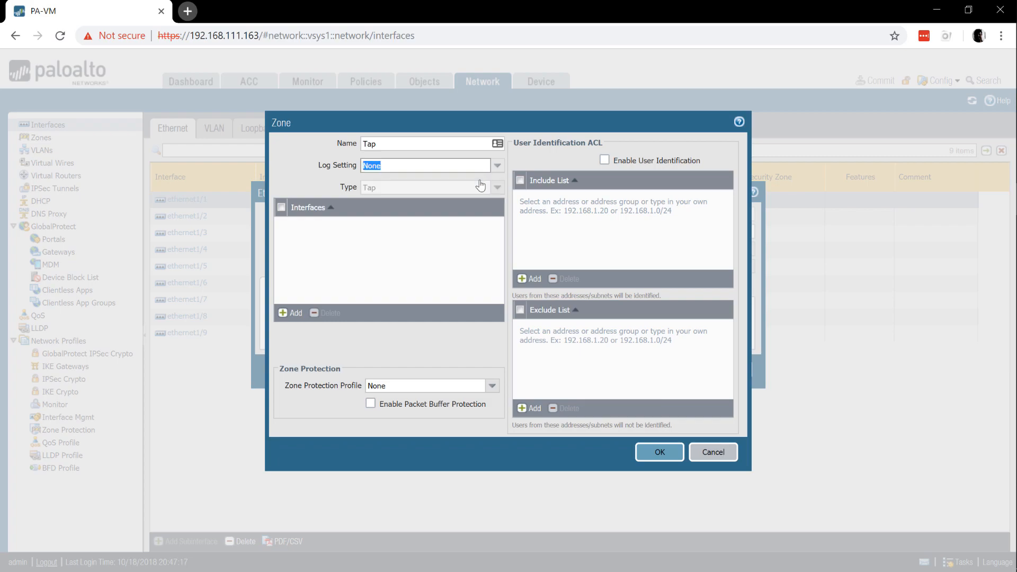
- Add ethernet1/1 to the Tap zone's interfaces and save both the zone and the interface settings
click(295, 313)
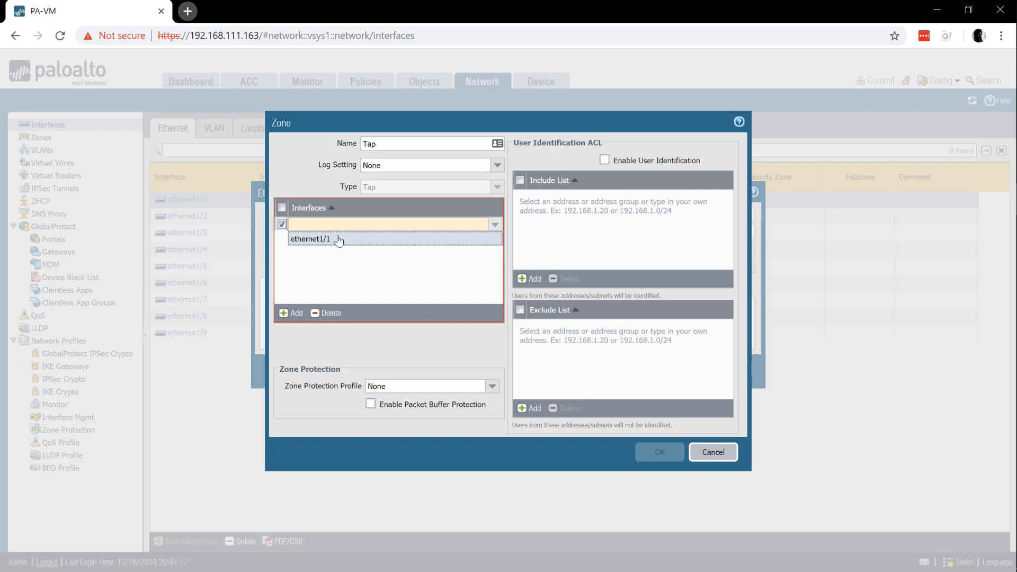
click(338, 239)
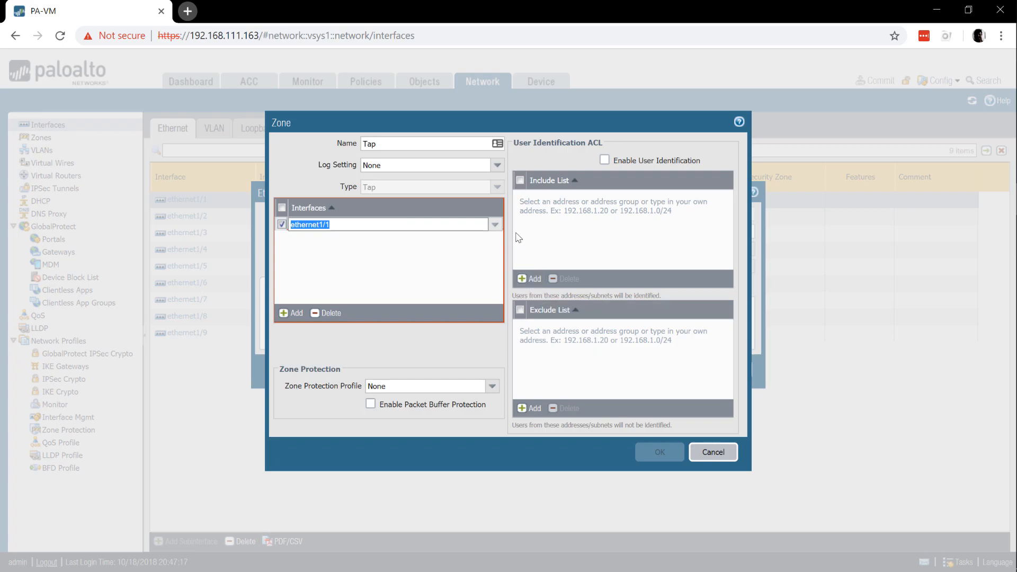
click(413, 353)
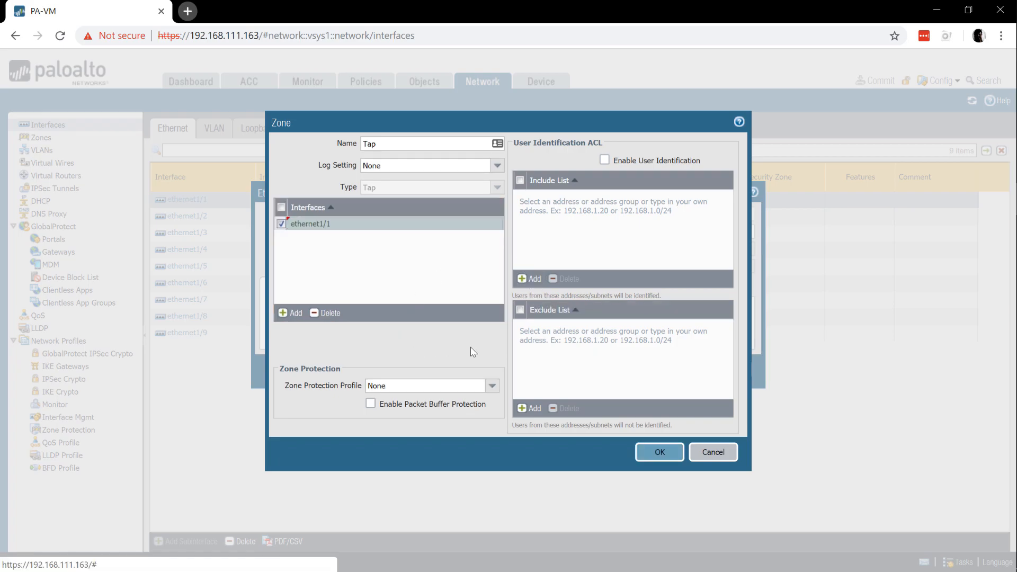
click(653, 453)
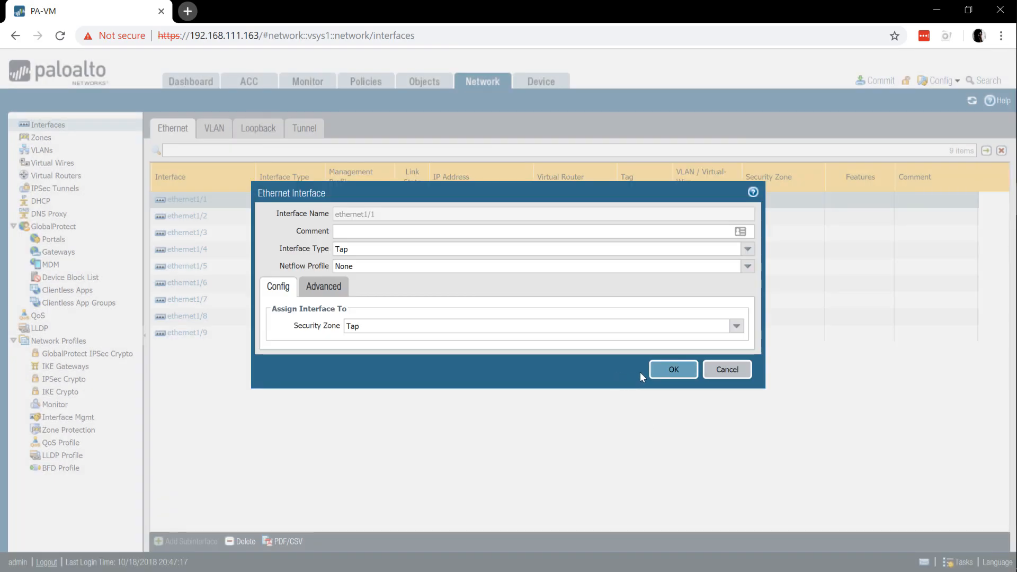
click(682, 371)
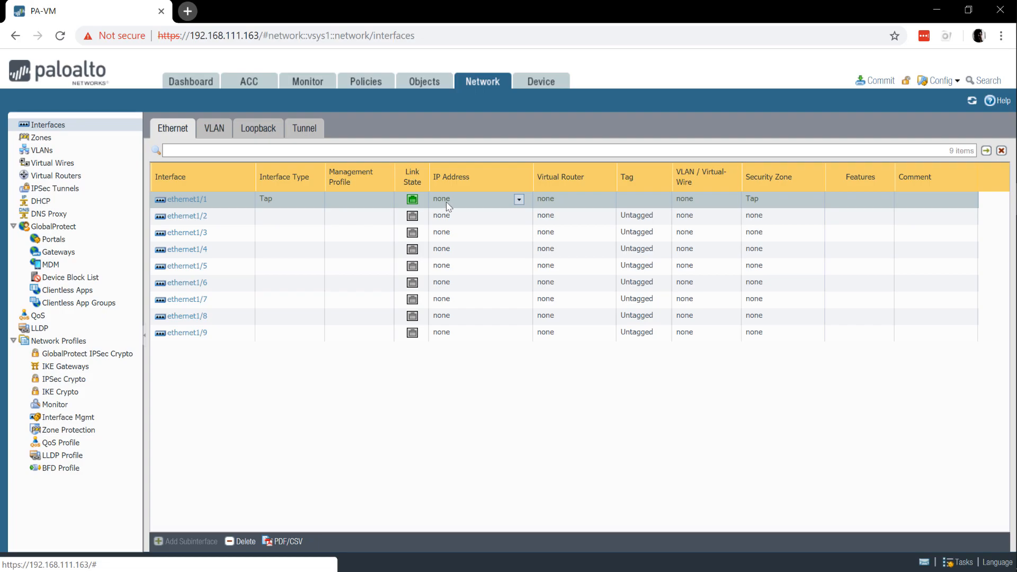
- Check the network's zone list and commit all configuration changes to the firewall
click(42, 138)
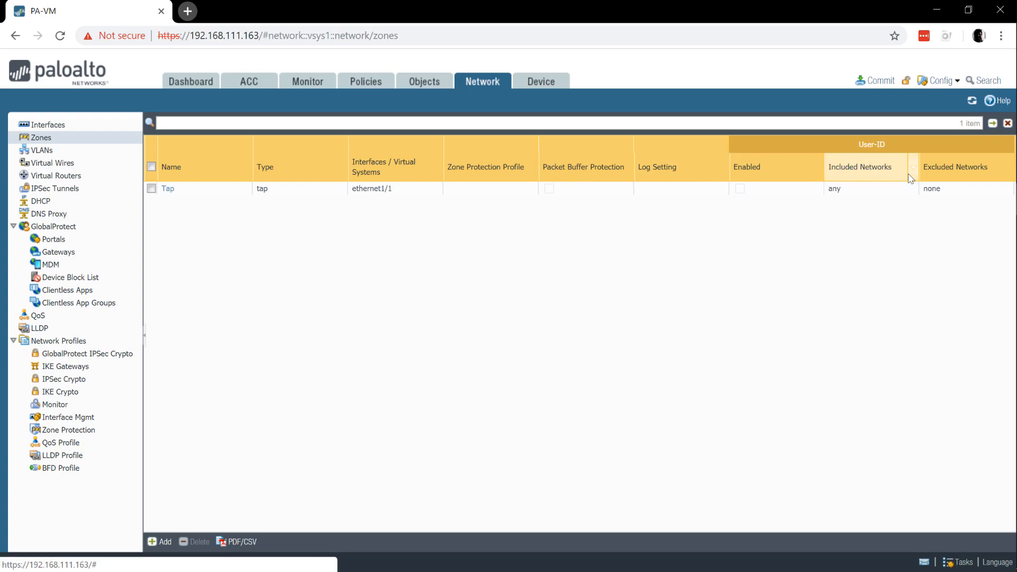
click(880, 80)
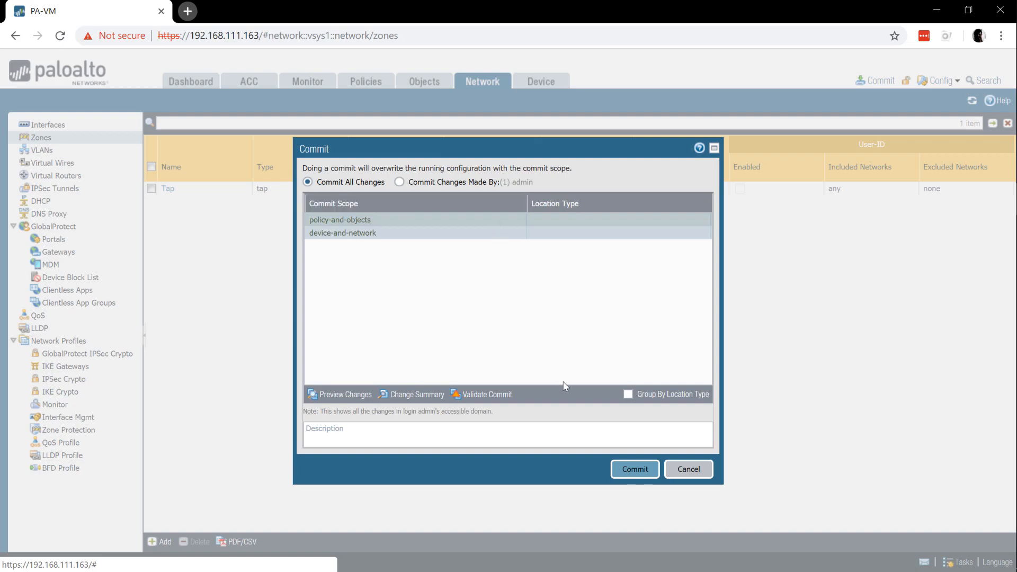
click(628, 470)
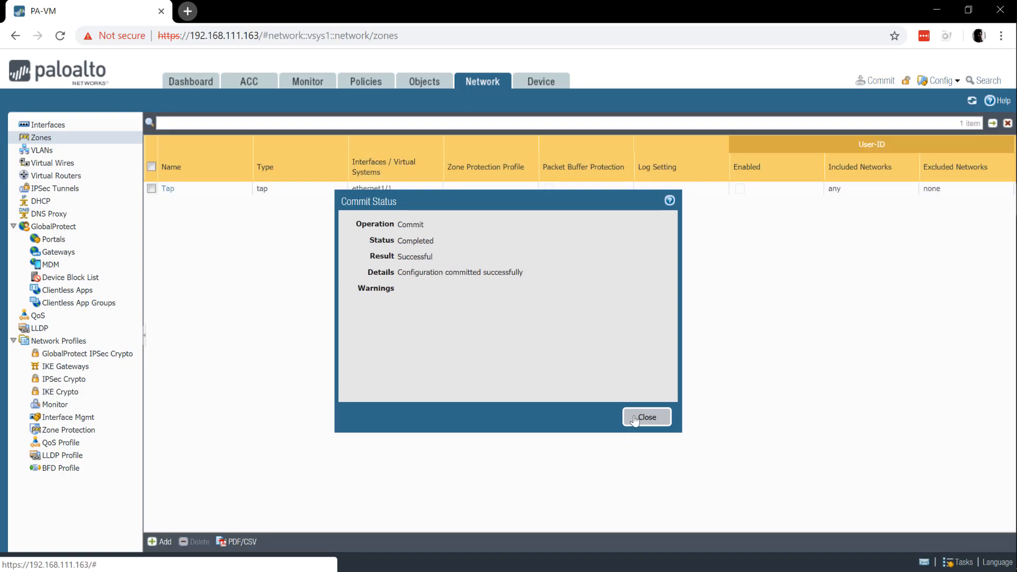
click(633, 419)
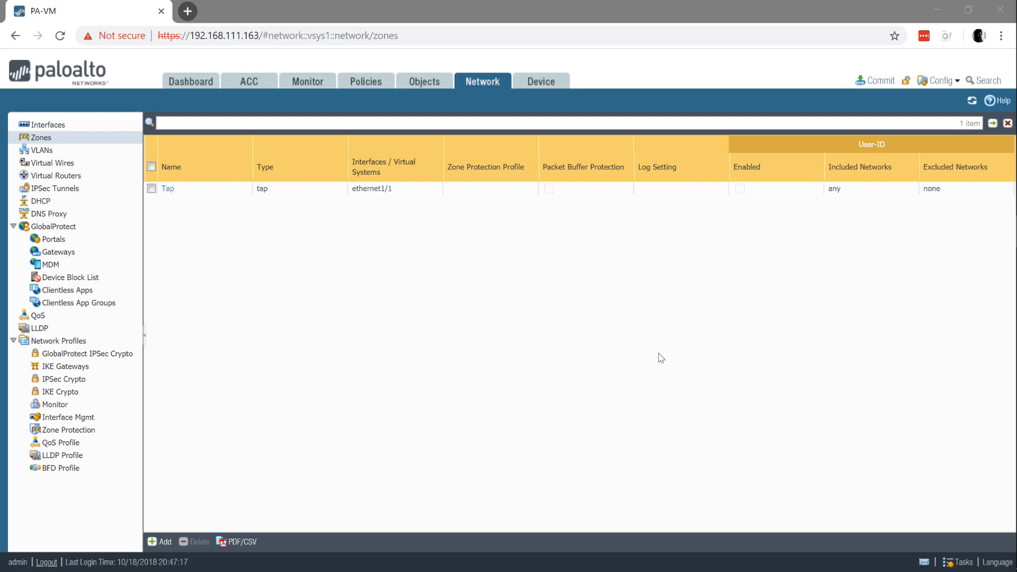
- Add a security policy rule named Tap with Tap as its source zone
click(361, 83)
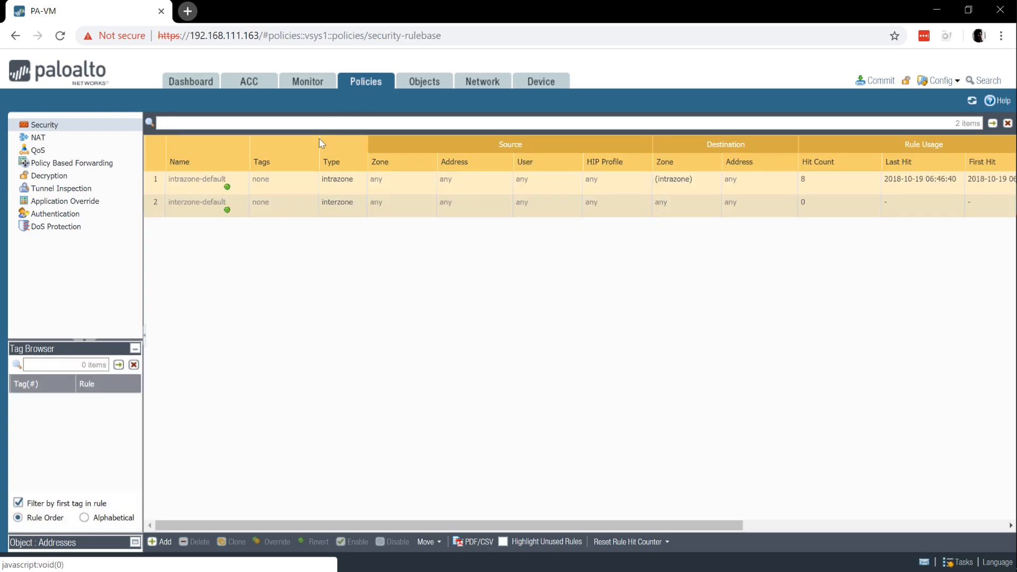
click(159, 541)
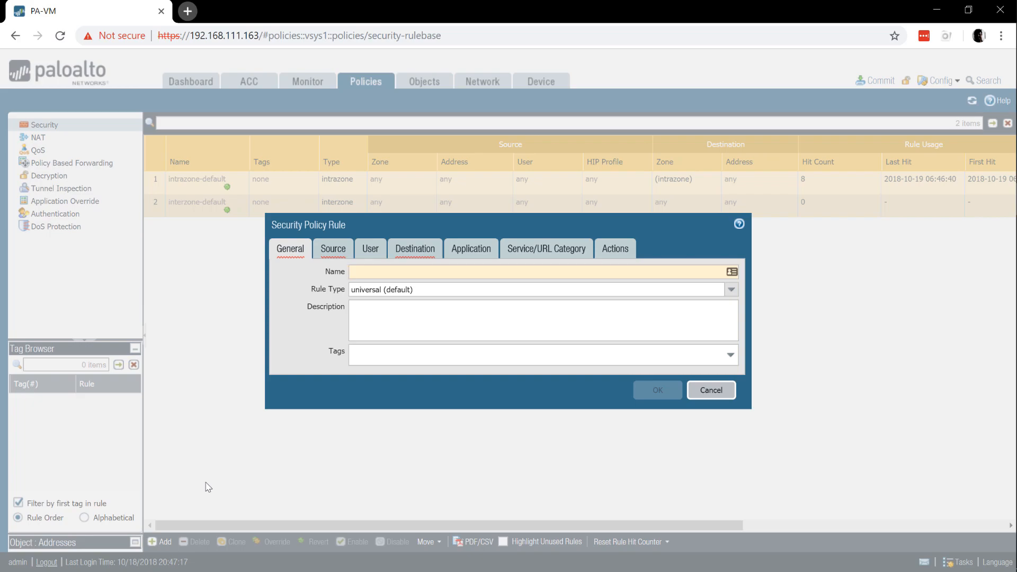
text(Tap)
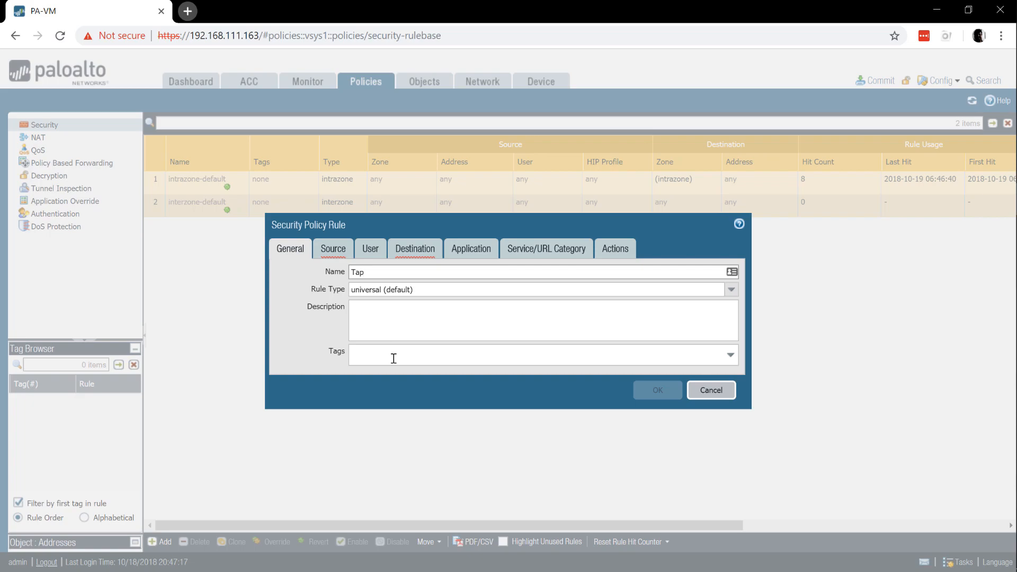
click(334, 248)
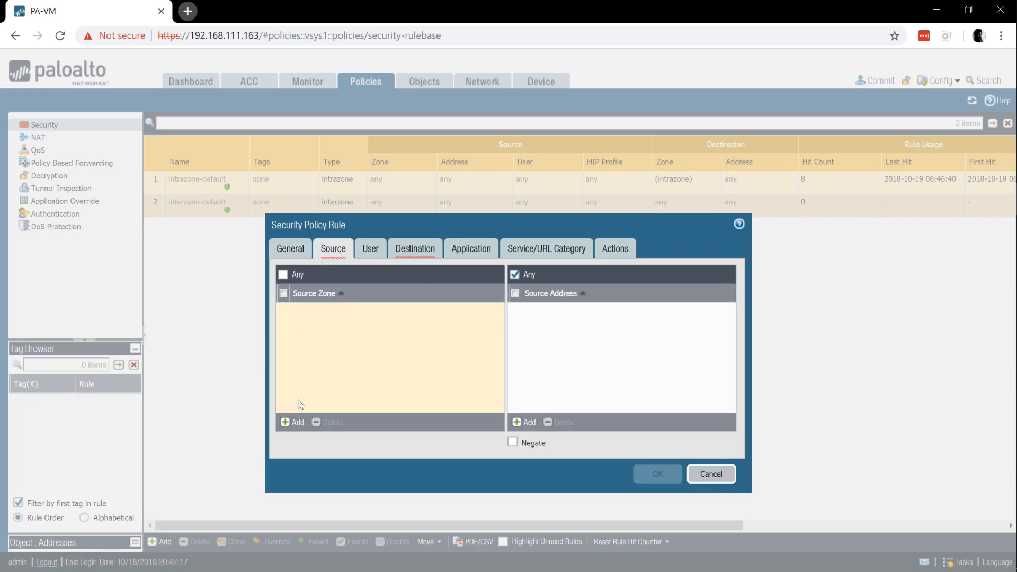
click(291, 422)
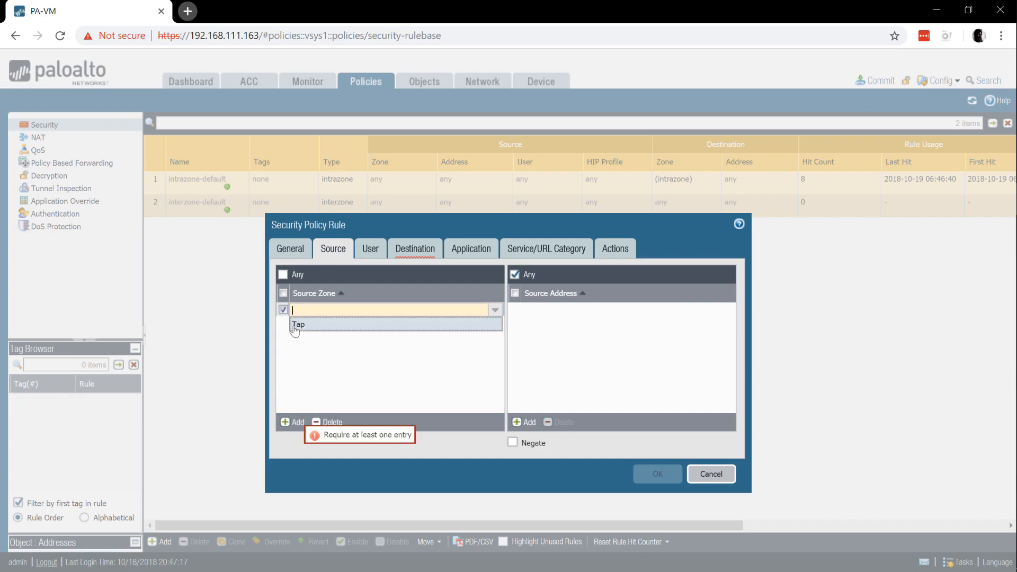
click(299, 326)
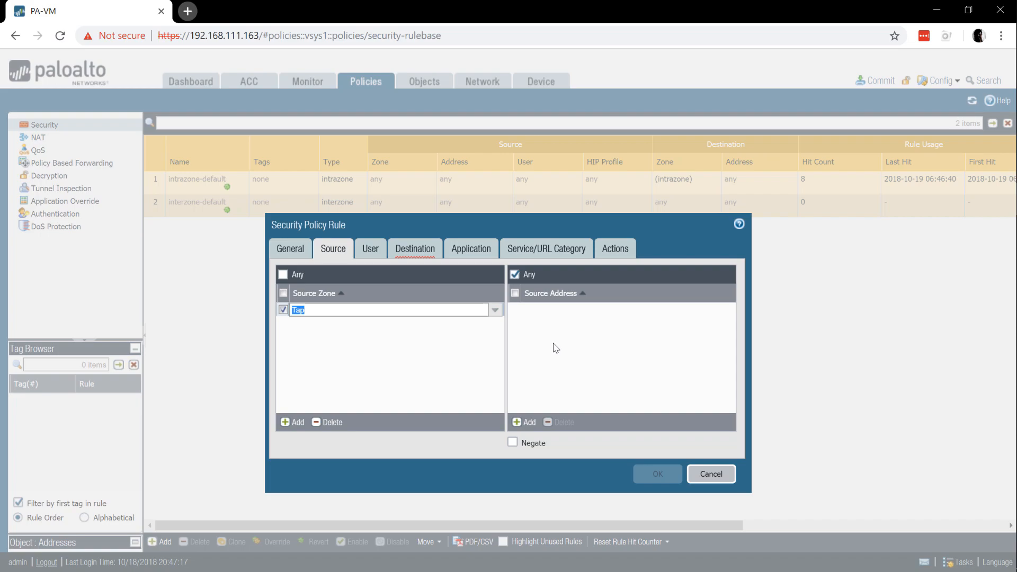
- Check the rule's user criteria and set its destination zone to any
click(377, 253)
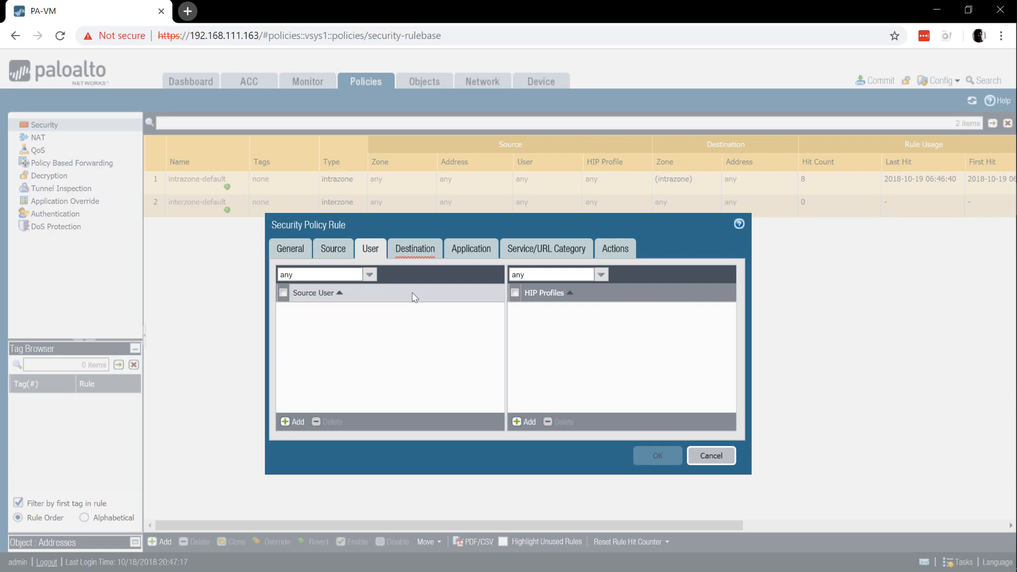
click(414, 257)
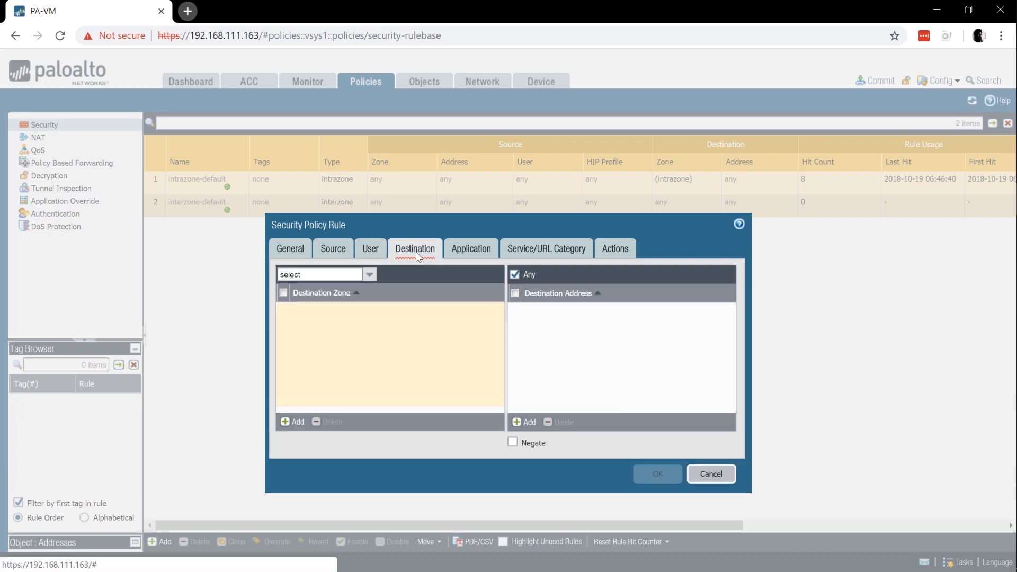
click(369, 274)
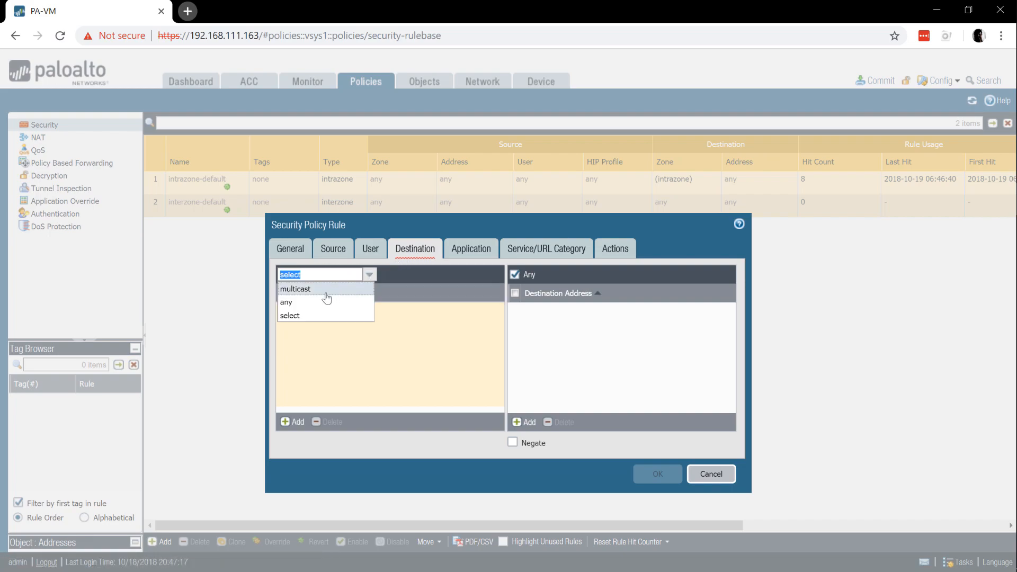
click(330, 303)
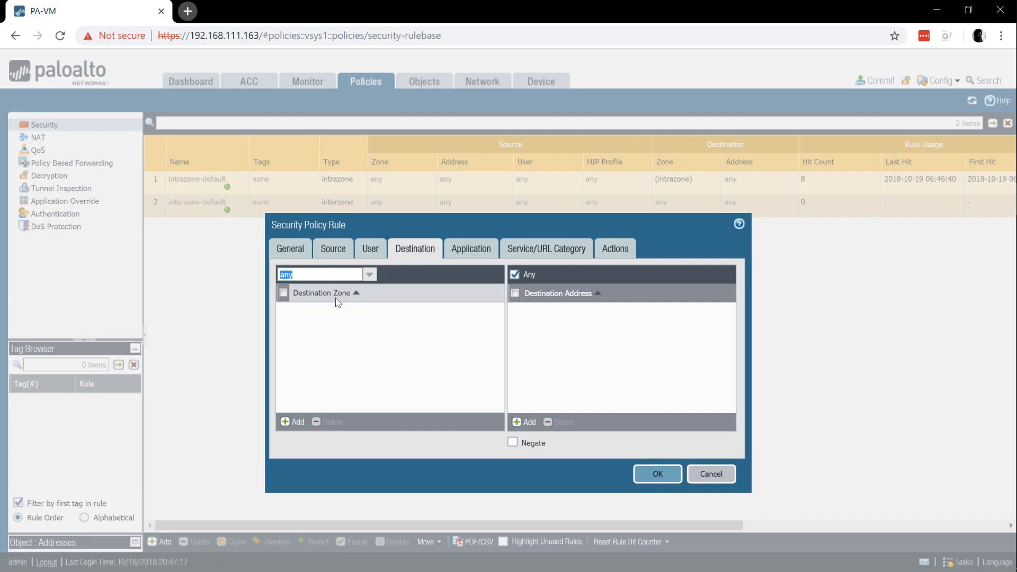
- Review the rule's application, service and action settings, keep their defaults, and save the rule
click(463, 250)
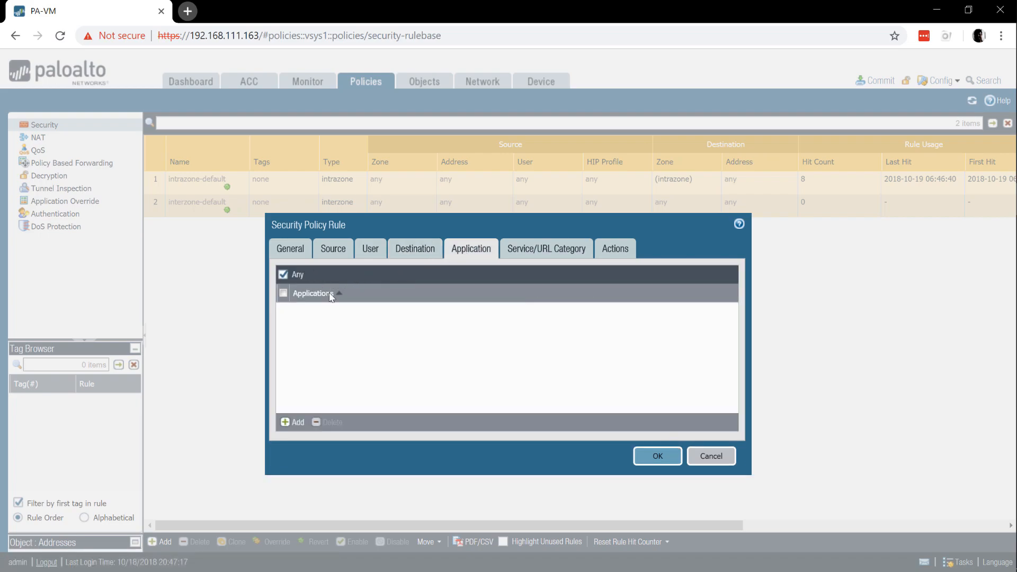
click(510, 250)
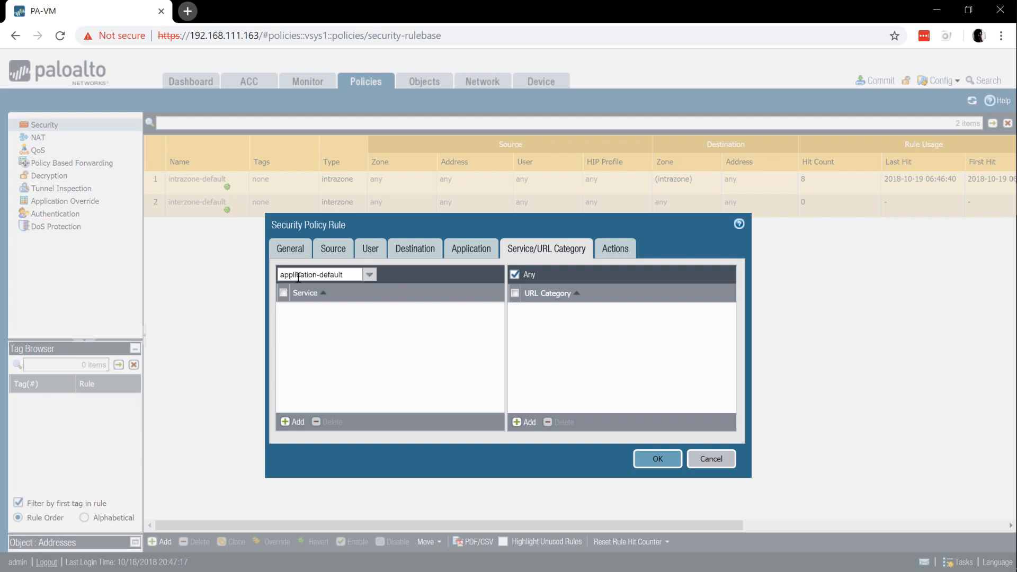
click(609, 247)
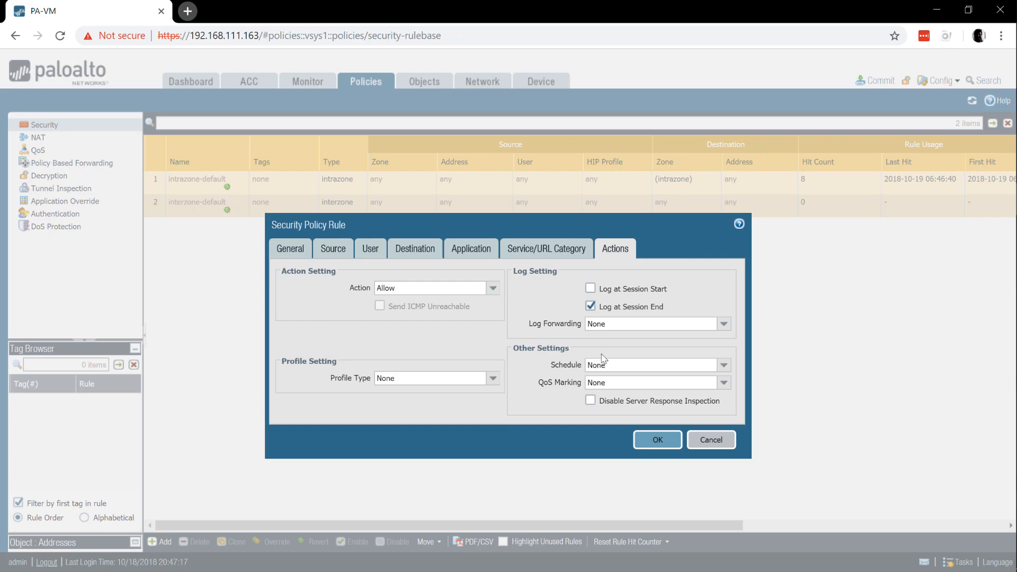
click(658, 441)
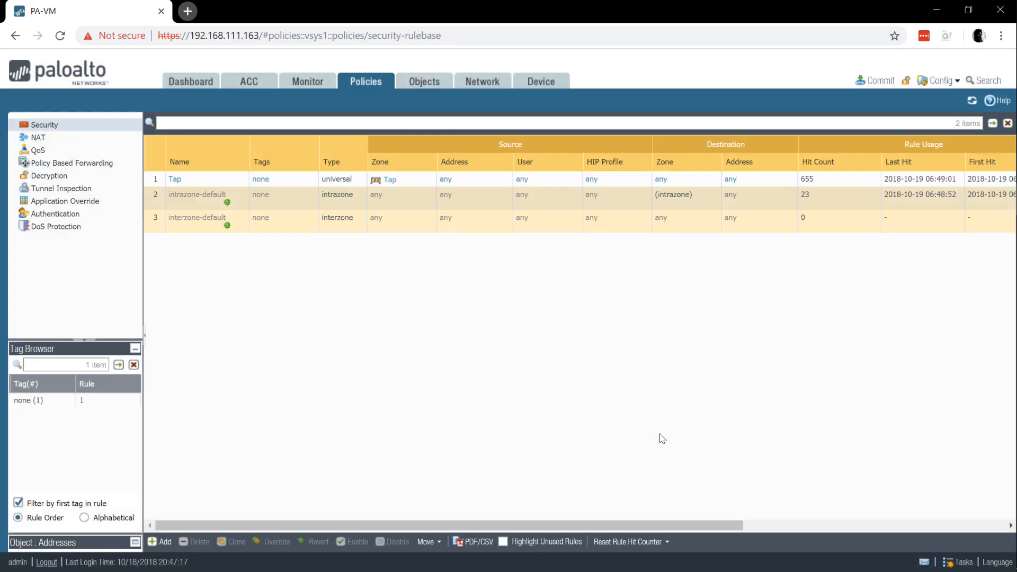
- Commit all pending policy changes to the firewall and dismiss the commit status
click(877, 83)
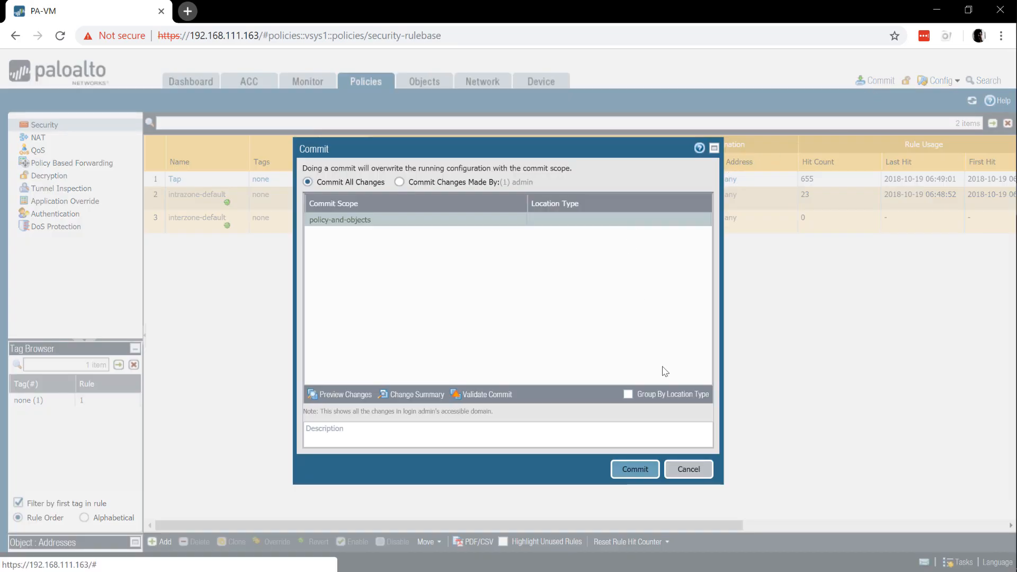
click(647, 470)
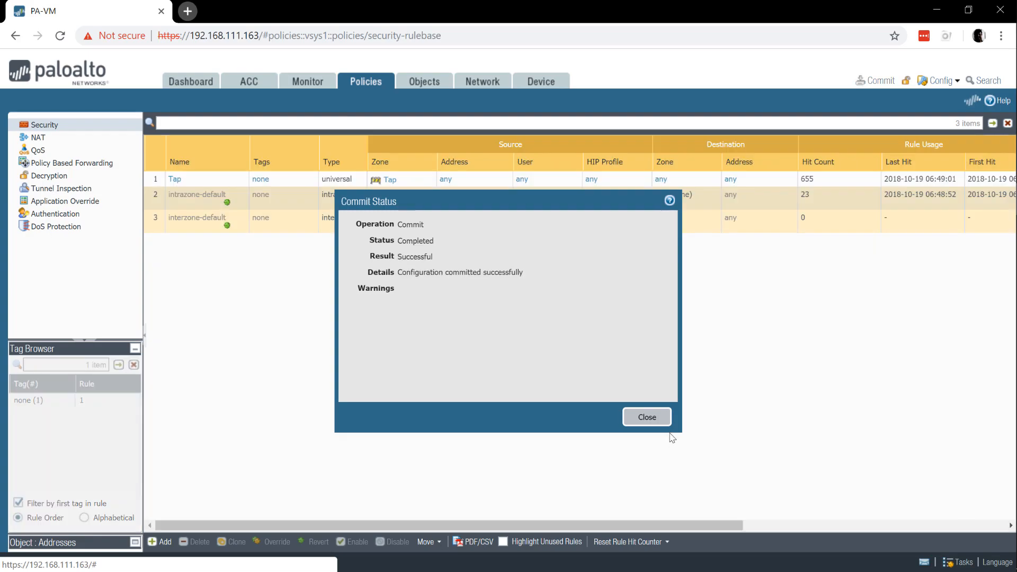
click(659, 418)
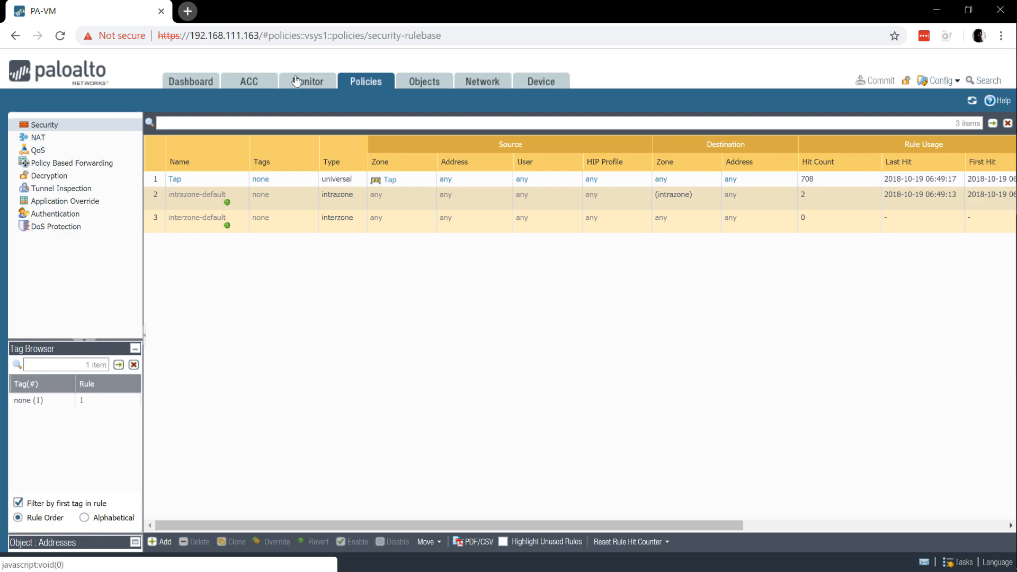
- Add the Destination Country column to the firewall's traffic log and view the log's remaining columns
click(304, 85)
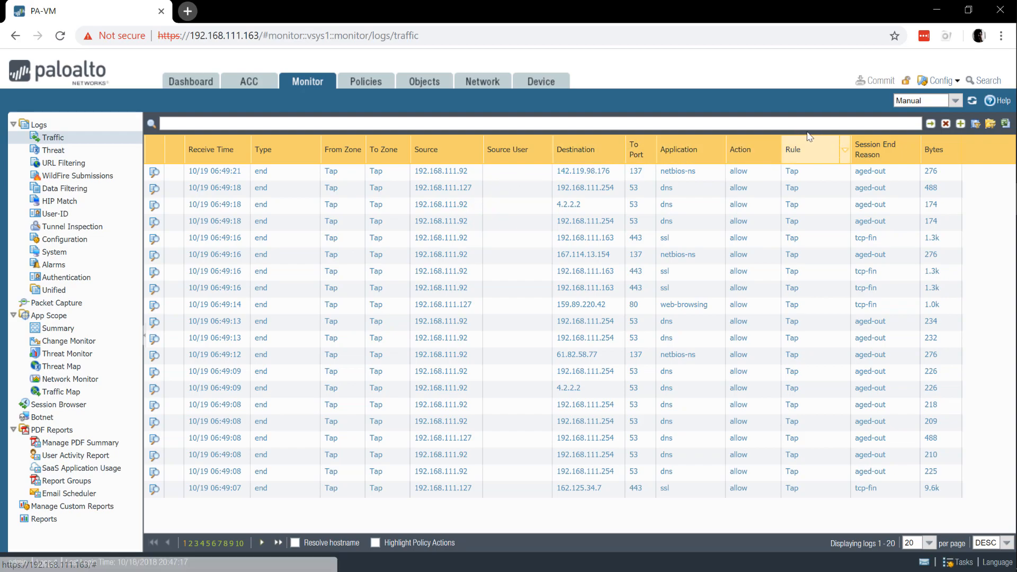
click(844, 160)
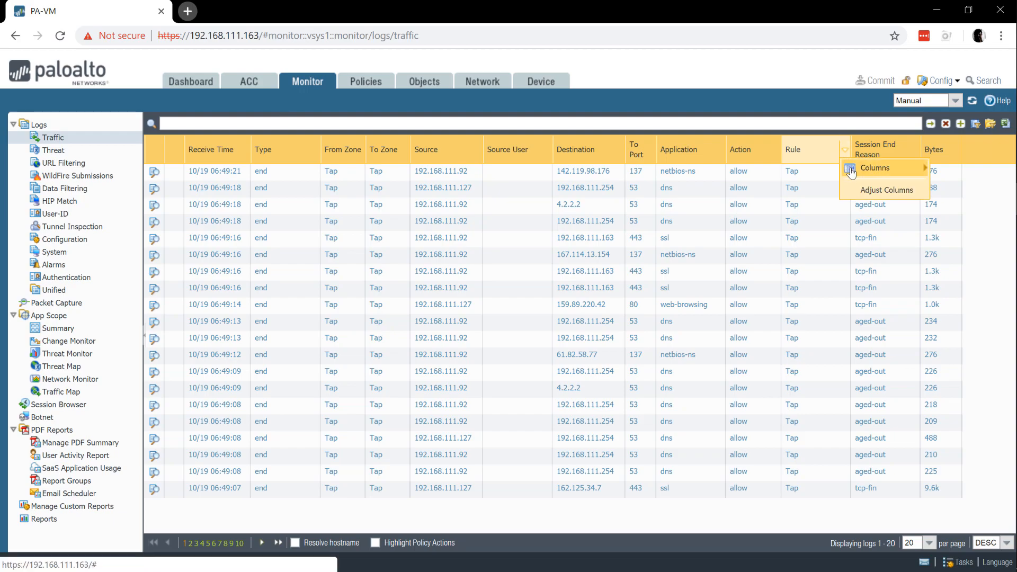
mouse_move(854, 172)
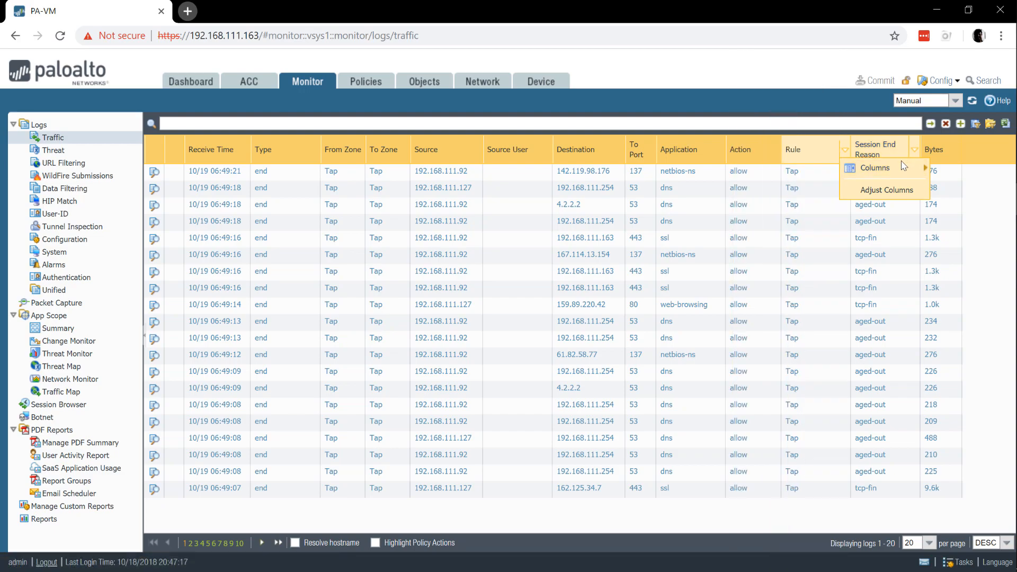
mouse_move(911, 167)
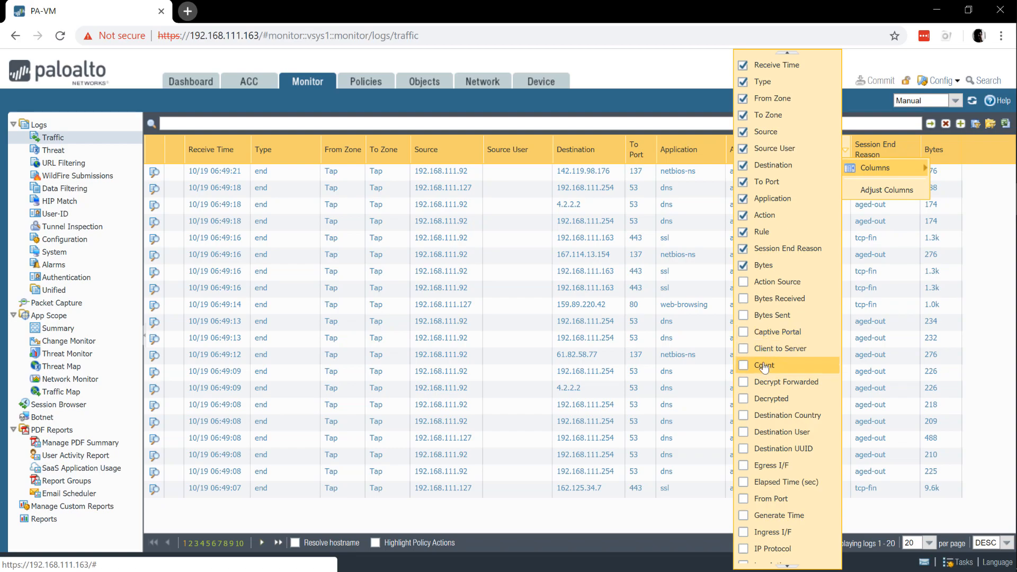
click(781, 418)
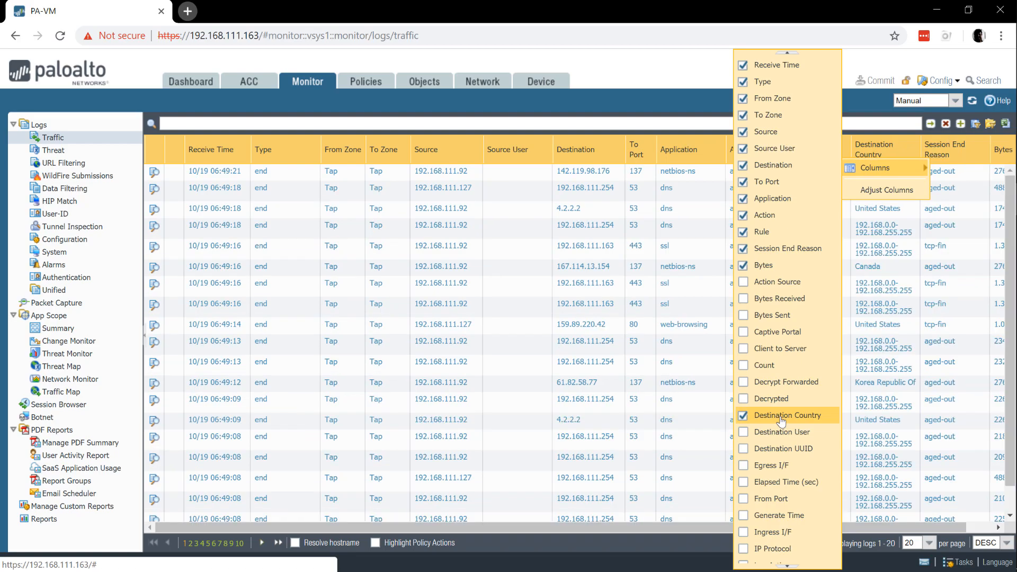
click(687, 70)
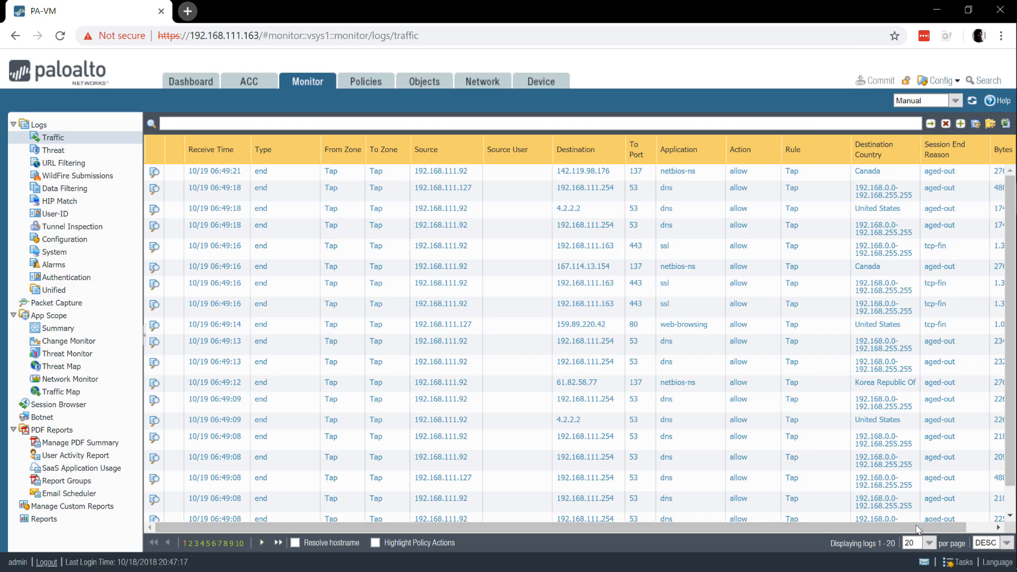
drag(919, 526, 993, 540)
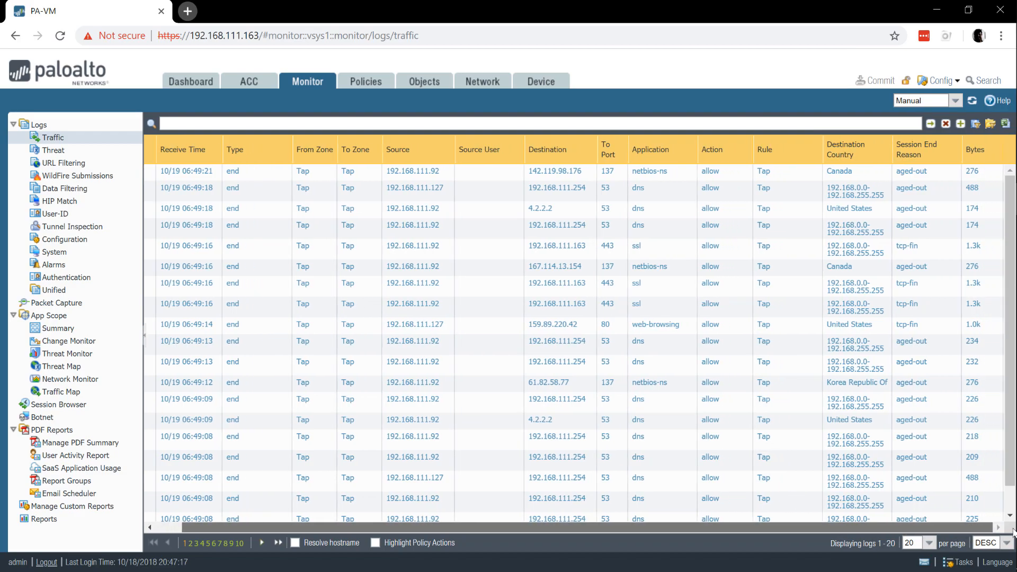